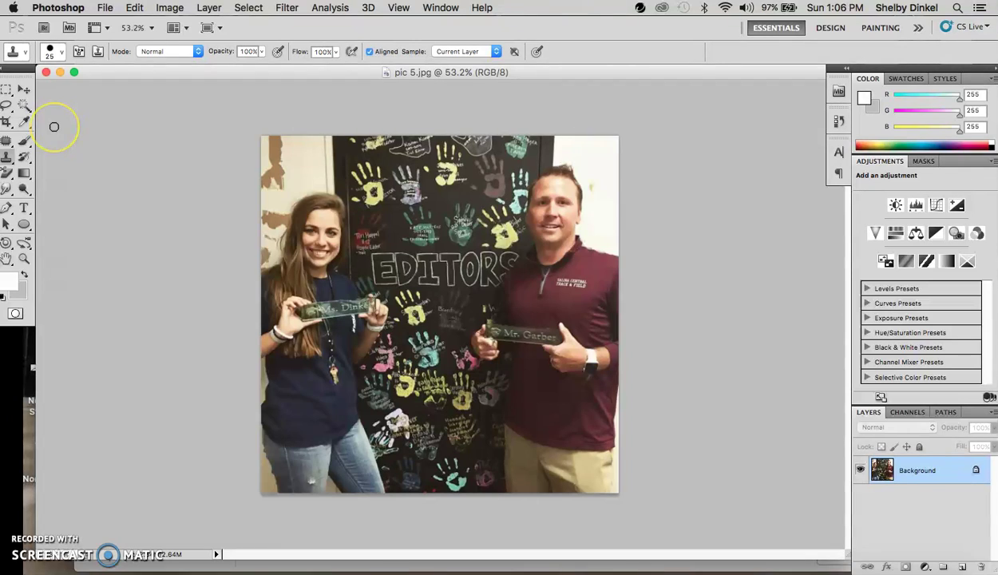
# Activate the Clone Stamp tool for retouching the wall in the photo.
pyautogui.click(10, 159)
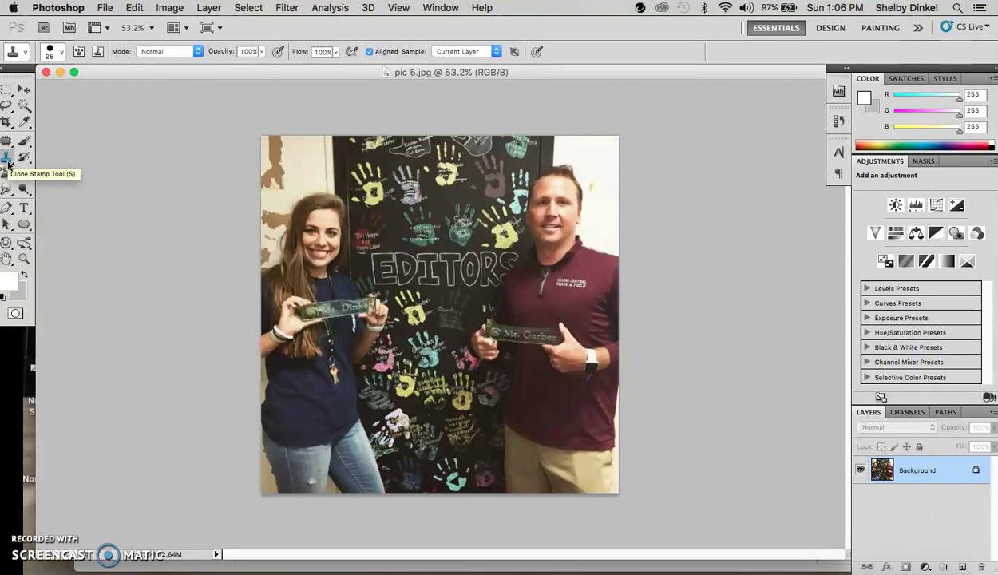
pyautogui.click(7, 160)
pyautogui.moveTo(7, 160); pyautogui.dragTo(58, 158)
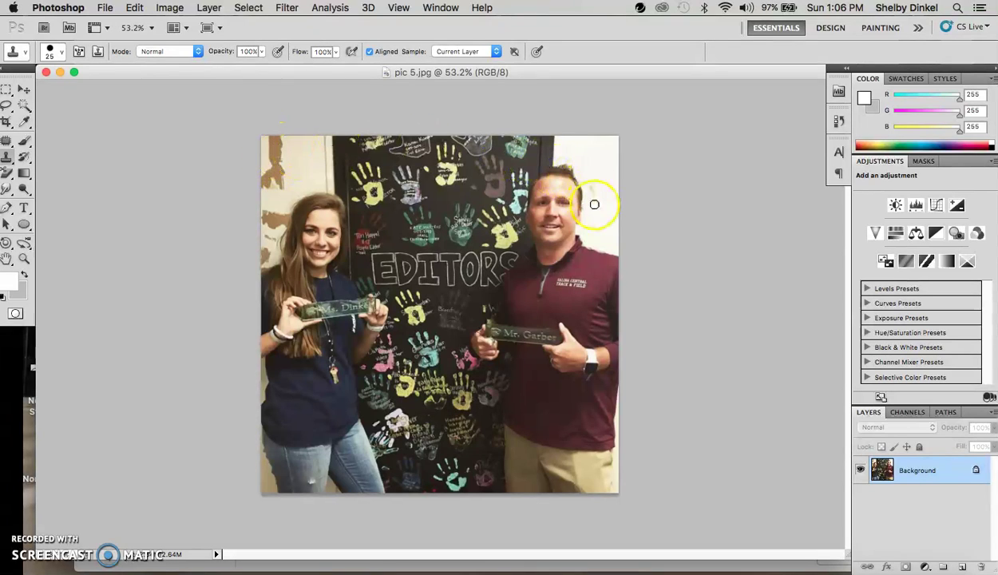
pyautogui.moveTo(282, 160)
pyautogui.mouseDown()
pyautogui.moveTo(261, 160)
pyautogui.moveTo(265, 189)
pyautogui.moveTo(267, 172)
pyautogui.moveTo(302, 150)
pyautogui.mouseUp()
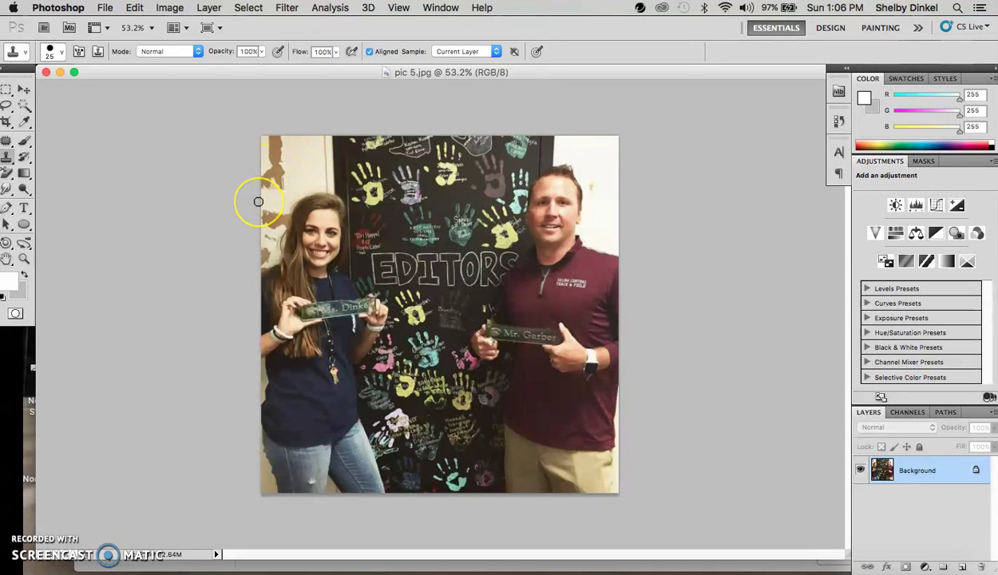
pyautogui.moveTo(263, 159); pyautogui.dragTo(281, 146)
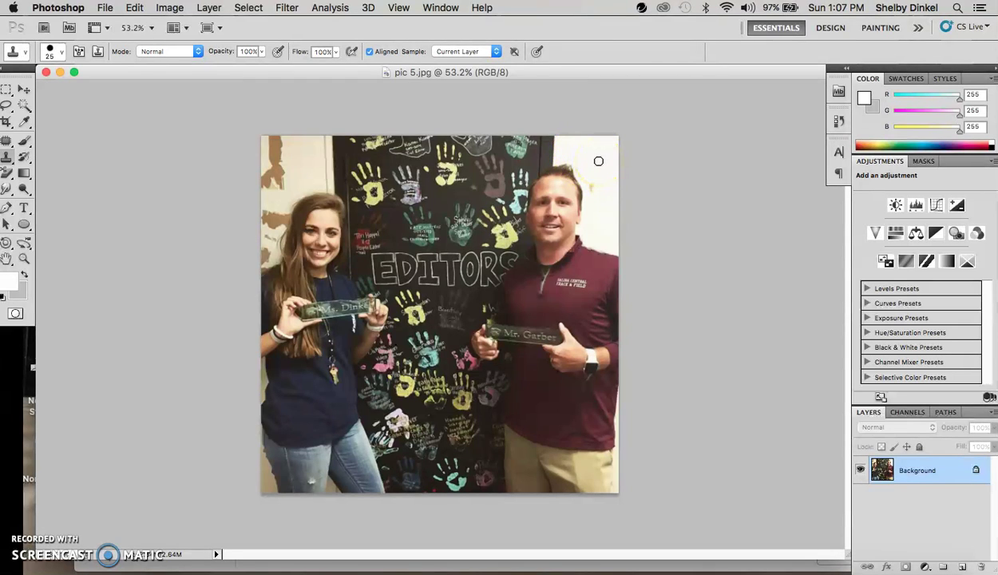
# Sample the clean wall beside the man's head, try cloning it over his hair, and undo the stroke.
pyautogui.press(']')
pyautogui.press(']')
pyautogui.press(']')
pyautogui.keyDown('alt'); pyautogui.click(593, 166); pyautogui.keyUp('alt')
pyautogui.keyDown('alt'); pyautogui.click(593, 150); pyautogui.keyUp('alt')
pyautogui.click(601, 160)
pyautogui.moveTo(564, 172)
pyautogui.mouseDown()
pyautogui.moveTo(543, 199)
pyautogui.moveTo(556, 185)
pyautogui.mouseUp()
pyautogui.press('super+z')
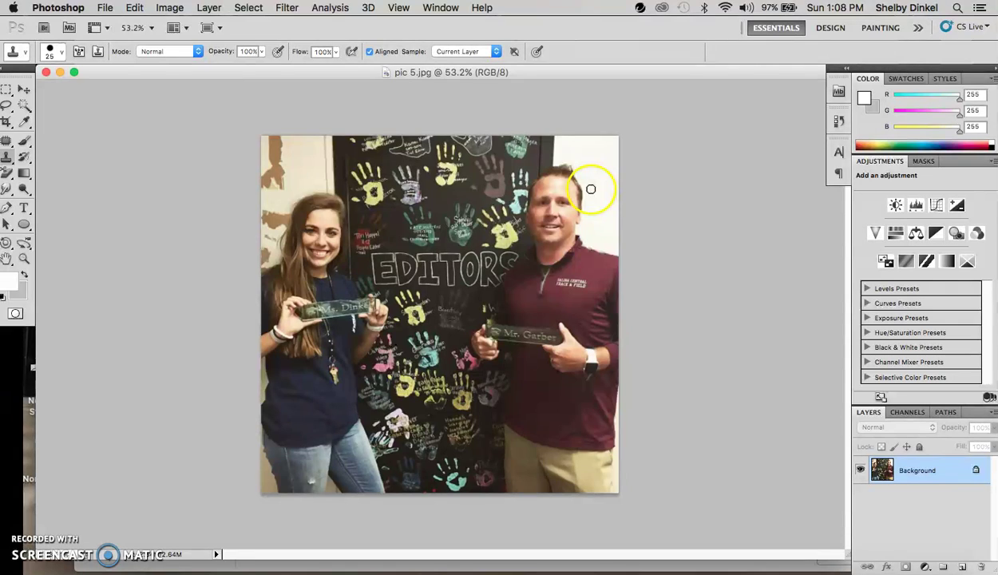
# Clone clean wall over the marks on the wall just beside the man's head.
pyautogui.moveTo(596, 171); pyautogui.dragTo(591, 185)
pyautogui.click(591, 190)
pyautogui.click(595, 187)
pyautogui.click(595, 181)
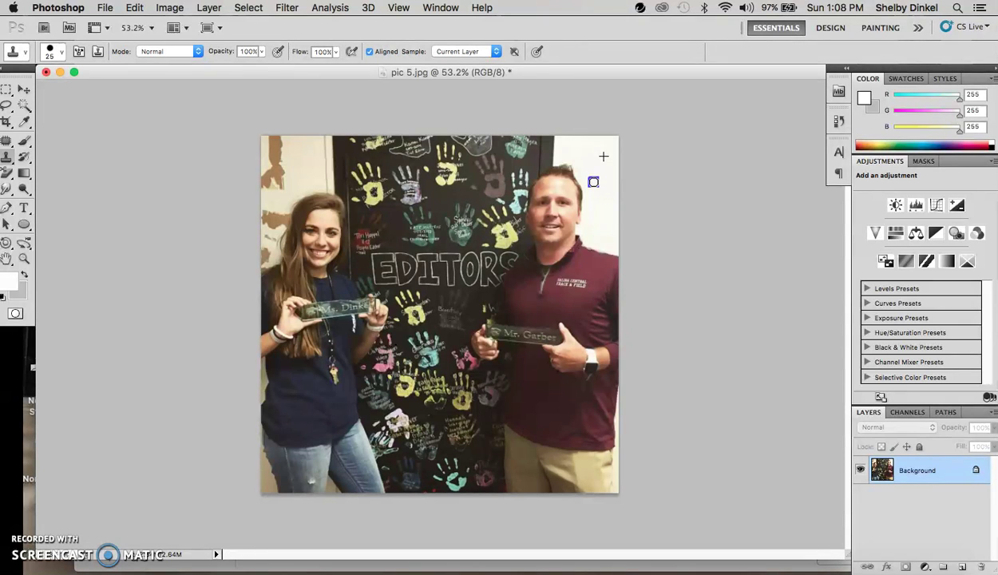
pyautogui.click(595, 183)
pyautogui.moveTo(595, 184); pyautogui.dragTo(598, 182)
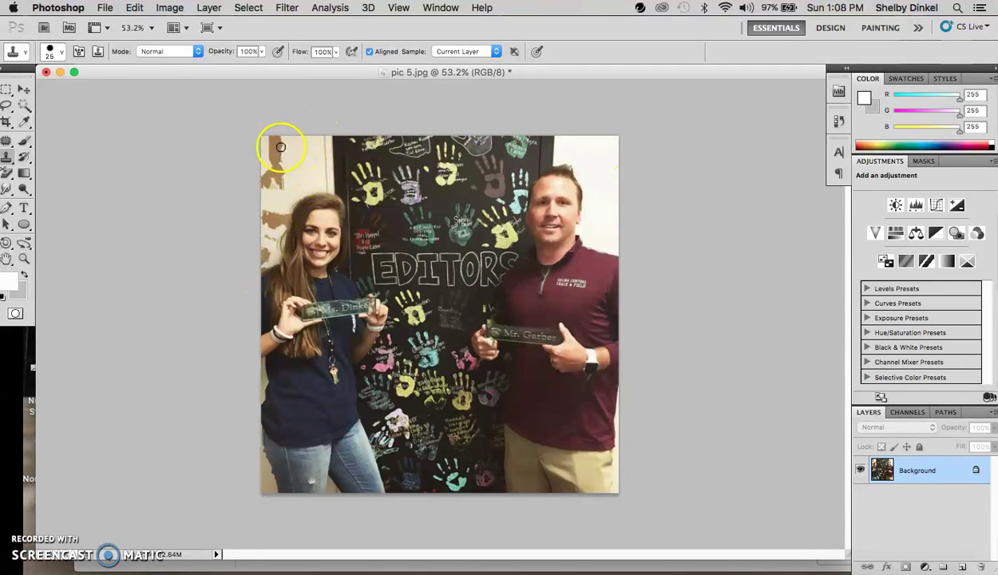
# Clone clean wall over the narrow upper strip of the brown patch in the photo's upper-left corner.
pyautogui.scroll(-5, 281, 147)
pyautogui.scroll(3, 280, 147)
pyautogui.scroll(4, 281, 147)
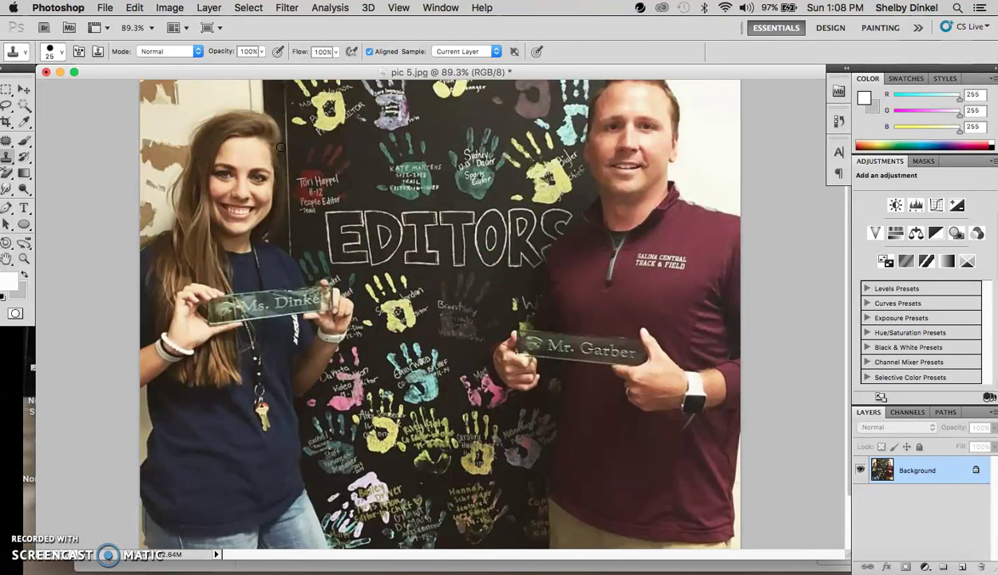
pyautogui.scroll(2, 214, 112)
pyautogui.moveTo(188, 106)
pyautogui.mouseDown()
pyautogui.moveTo(214, 162)
pyautogui.moveTo(200, 122)
pyautogui.mouseUp()
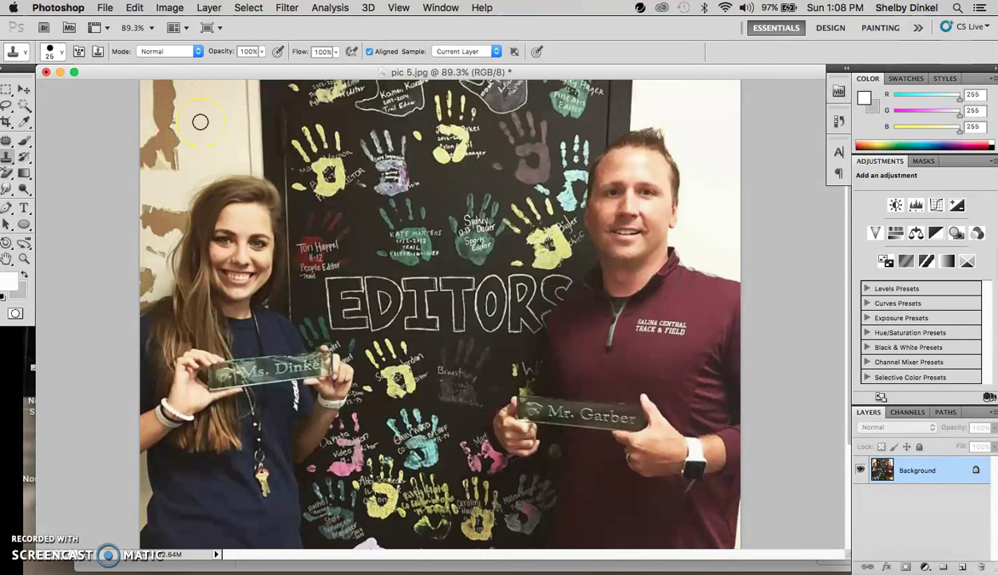
pyautogui.moveTo(197, 113)
pyautogui.mouseDown()
pyautogui.moveTo(187, 94)
pyautogui.moveTo(205, 100)
pyautogui.moveTo(187, 88)
pyautogui.moveTo(162, 102)
pyautogui.moveTo(164, 119)
pyautogui.moveTo(188, 89)
pyautogui.mouseUp()
pyautogui.moveTo(188, 90)
pyautogui.mouseDown()
pyautogui.moveTo(175, 85)
pyautogui.moveTo(178, 127)
pyautogui.moveTo(173, 84)
pyautogui.moveTo(172, 122)
pyautogui.moveTo(161, 83)
pyautogui.mouseUp()
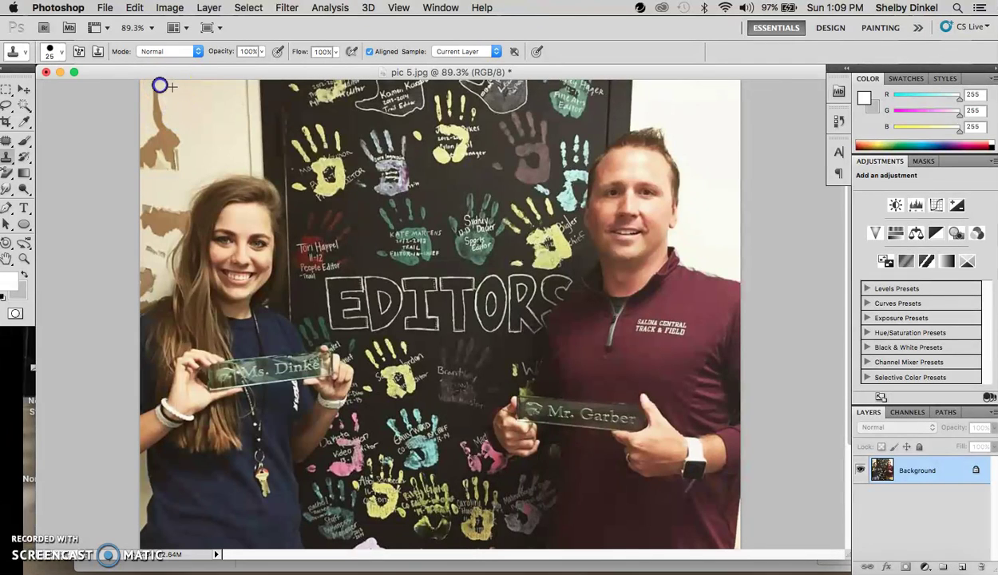
pyautogui.moveTo(167, 121); pyautogui.dragTo(155, 85)
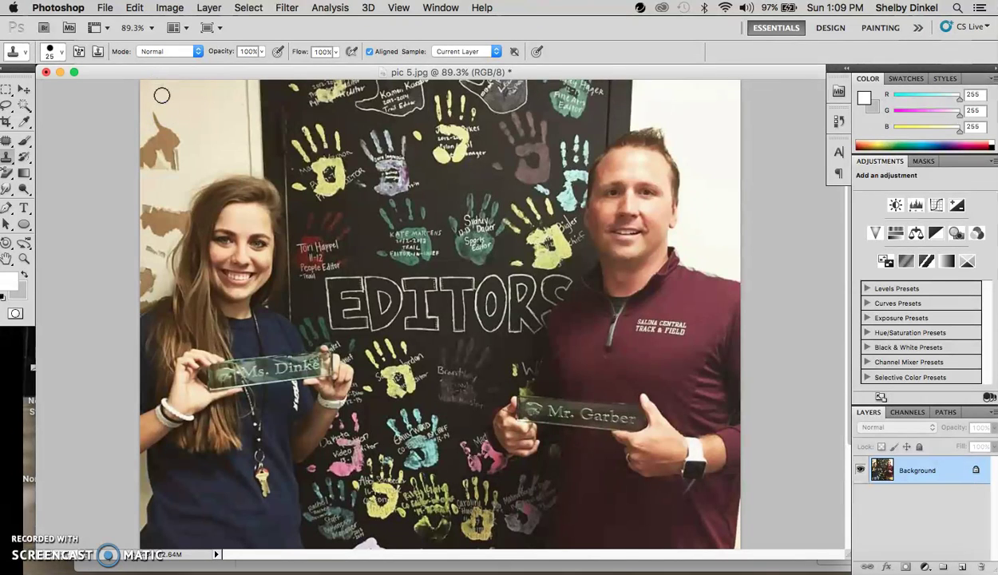
pyautogui.moveTo(155, 113)
pyautogui.mouseDown()
pyautogui.moveTo(182, 128)
pyautogui.moveTo(153, 91)
pyautogui.mouseUp()
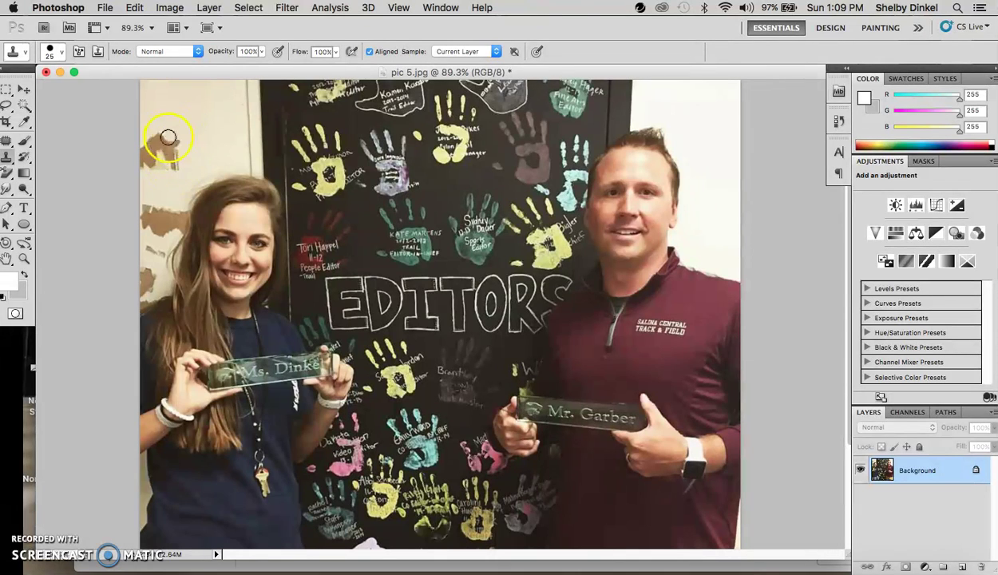
# Clone clean wall over the top edge of the remaining brown patch above the woman's head level, resampling the wall above it.
pyautogui.moveTo(165, 149); pyautogui.dragTo(162, 133)
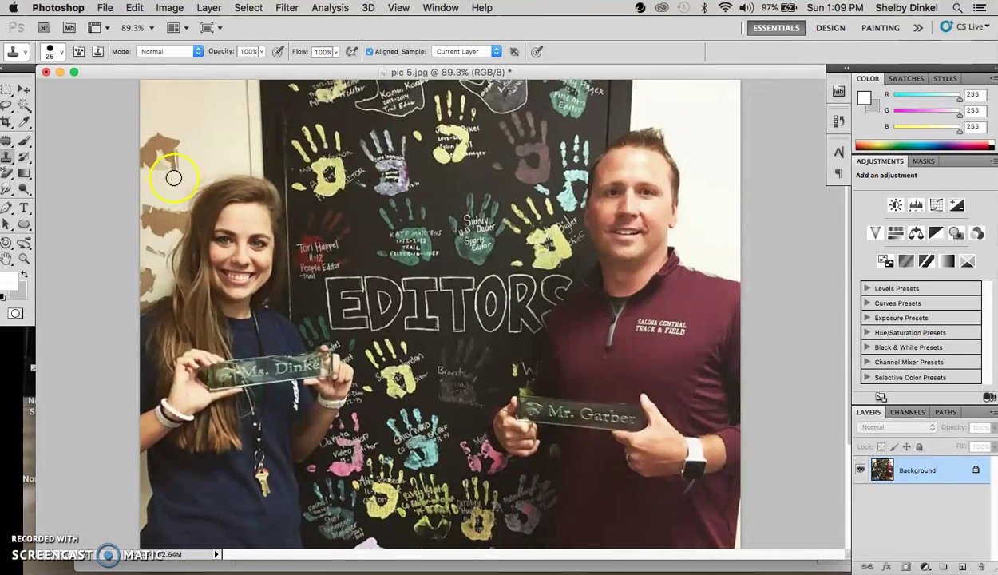
pyautogui.moveTo(164, 178)
pyautogui.mouseDown()
pyautogui.moveTo(174, 176)
pyautogui.moveTo(156, 175)
pyautogui.moveTo(172, 177)
pyautogui.moveTo(163, 112)
pyautogui.moveTo(174, 139)
pyautogui.mouseUp()
pyautogui.keyDown('alt'); pyautogui.click(161, 121); pyautogui.keyUp('alt')
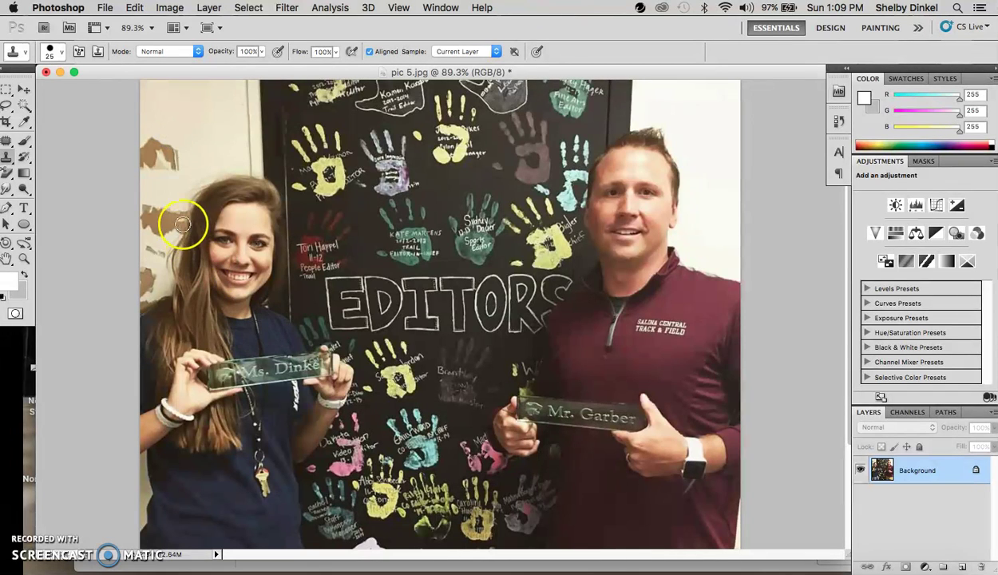
# Reduce the clone brush to 15 px and clone out the upper edge of the brown patch beside the woman's hair.
pyautogui.scroll(3, 183, 225)
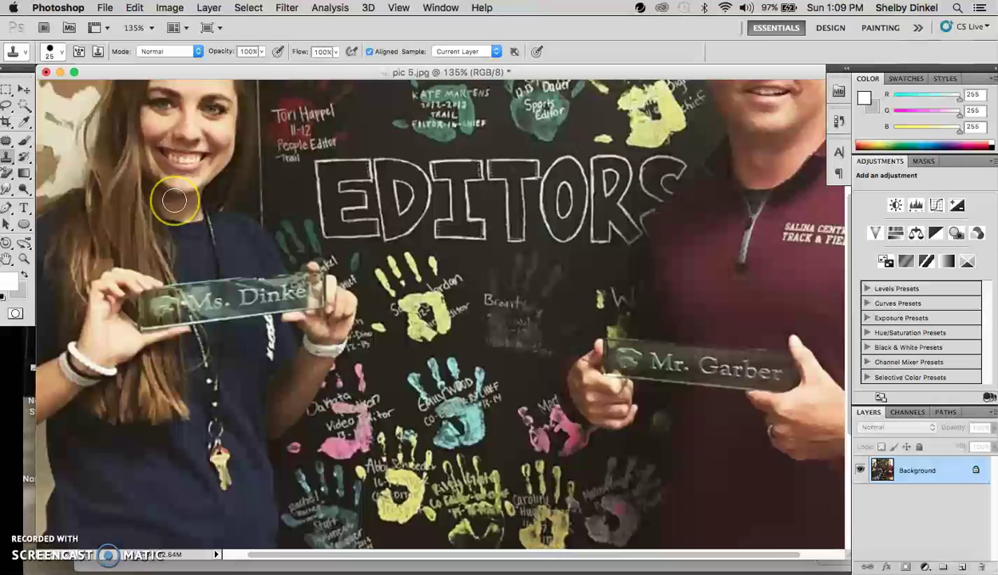
pyautogui.scroll(5, 174, 200)
pyautogui.hscroll(-2, 174, 200)
pyautogui.click(102, 207)
pyautogui.moveTo(101, 207); pyautogui.dragTo(90, 189)
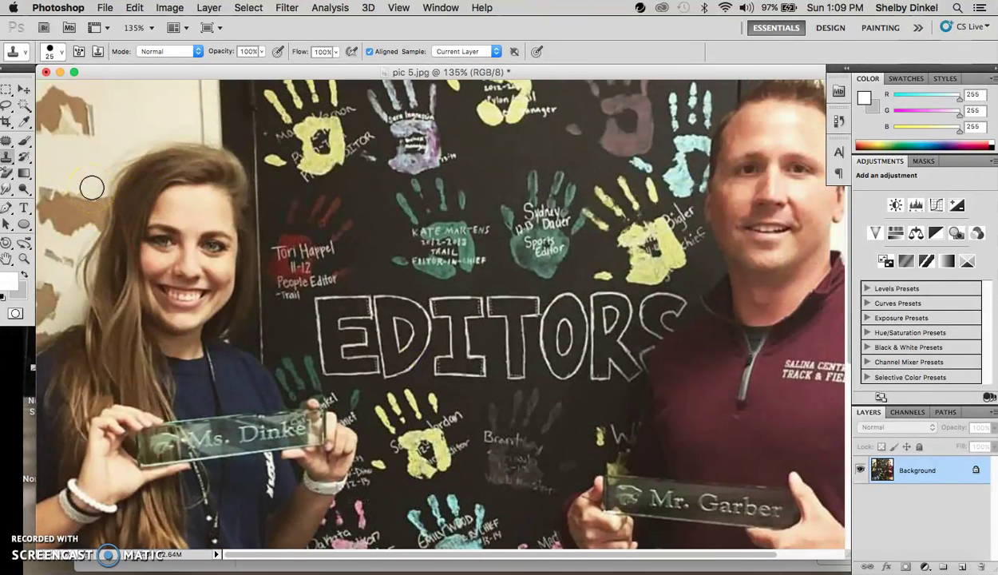
pyautogui.press('[')
pyautogui.click(101, 198)
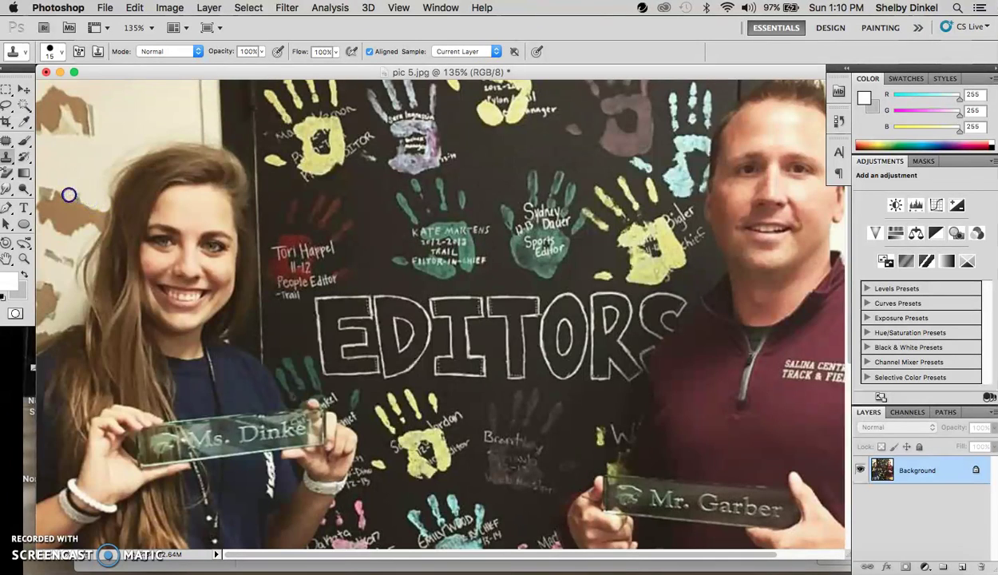
pyautogui.moveTo(69, 194); pyautogui.dragTo(54, 181)
# Sample the clean wall above the topmost remaining brown patch at the photo's left edge and clone the patch away.
pyautogui.scroll(5, 74, 178)
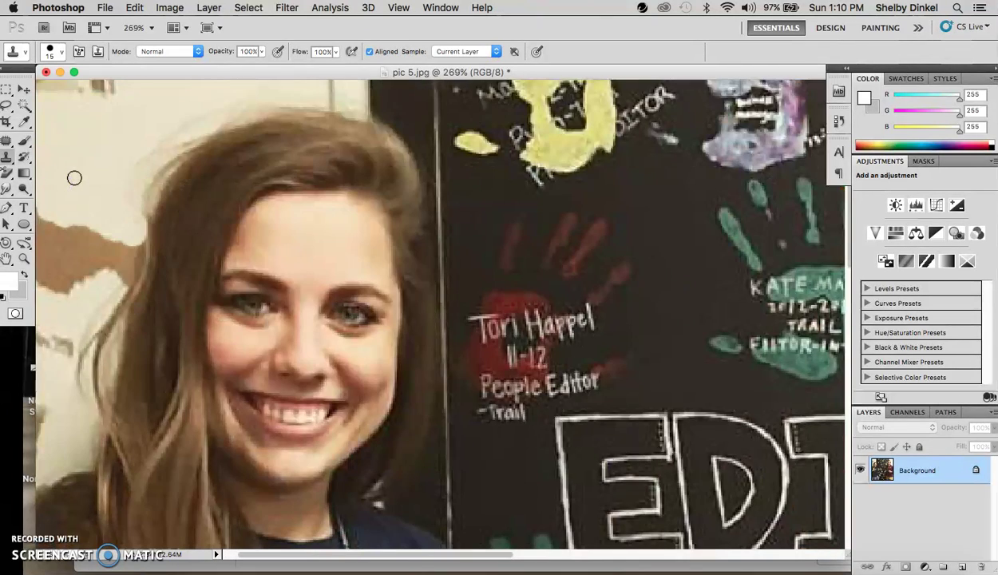
pyautogui.scroll(-10, 74, 178)
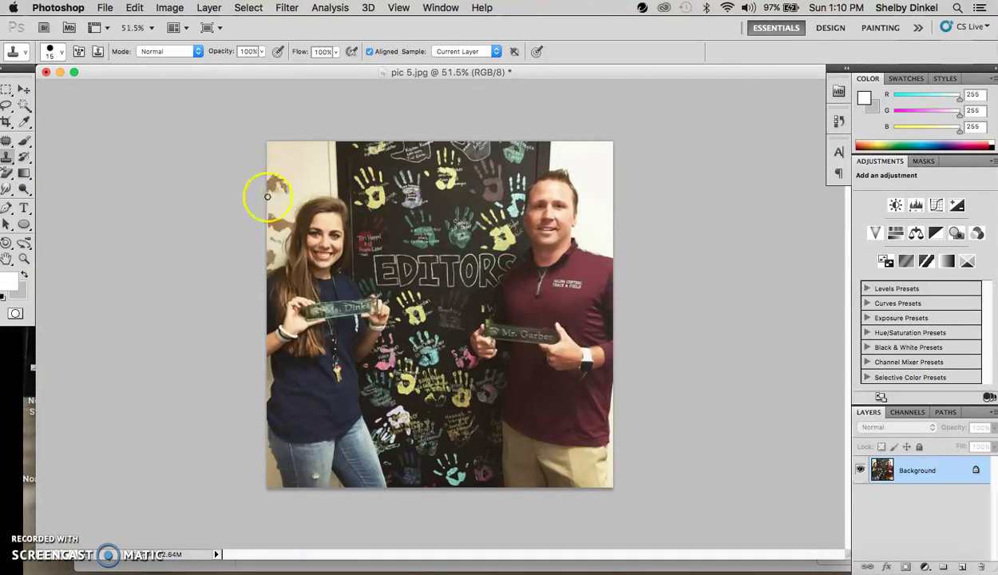
pyautogui.keyDown('alt'); pyautogui.click(278, 168); pyautogui.keyUp('alt')
pyautogui.moveTo(275, 176); pyautogui.dragTo(288, 185)
pyautogui.moveTo(275, 186); pyautogui.dragTo(272, 173)
pyautogui.click(269, 180)
pyautogui.moveTo(278, 194); pyautogui.dragTo(283, 194)
pyautogui.moveTo(286, 173)
pyautogui.mouseDown()
pyautogui.moveTo(297, 164)
pyautogui.moveTo(283, 155)
pyautogui.moveTo(272, 168)
pyautogui.moveTo(280, 206)
pyautogui.mouseUp()
pyautogui.moveTo(281, 206); pyautogui.dragTo(289, 189)
pyautogui.click(9, 160)
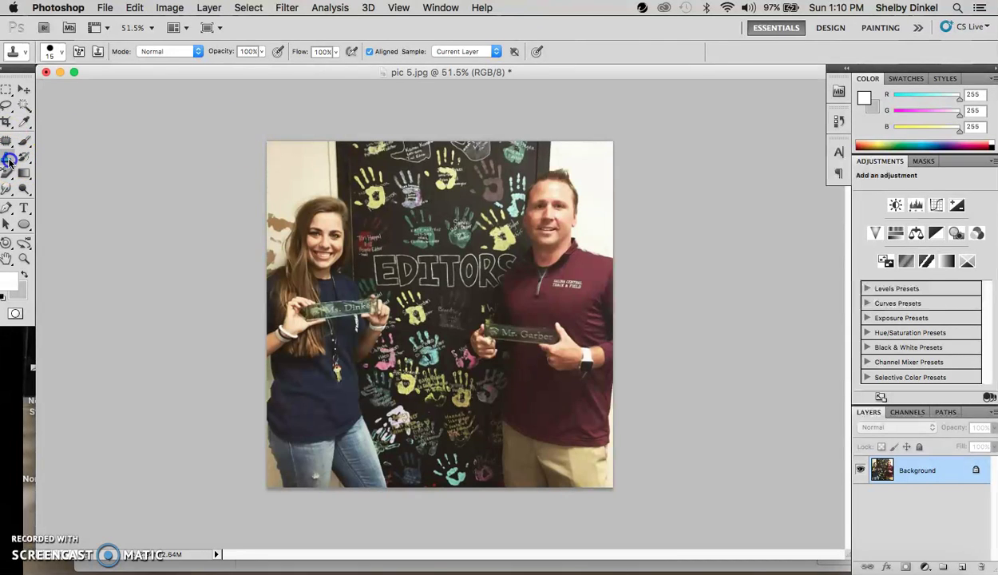